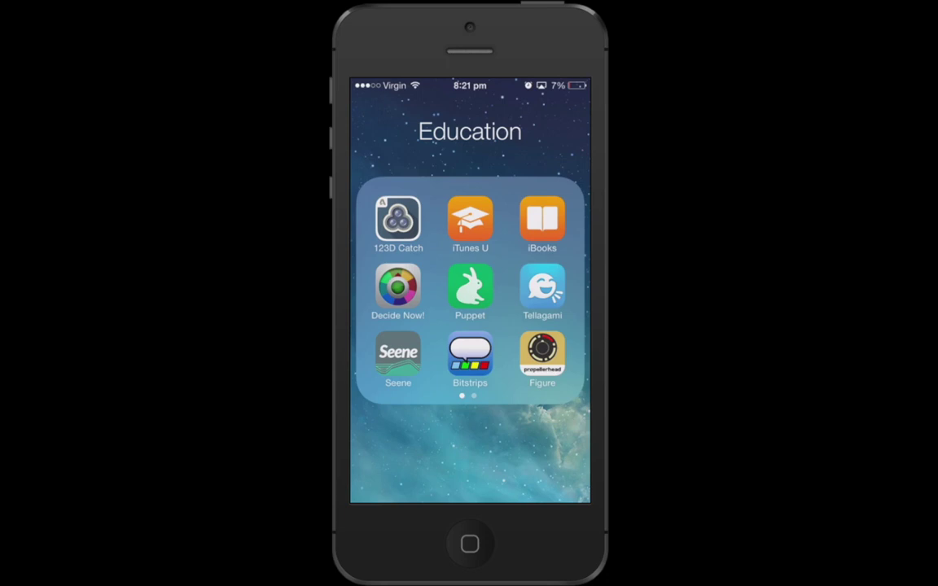
- Launch 123D Catch and open the commented Mario capture from the My Activity grid
left_click(398, 219)
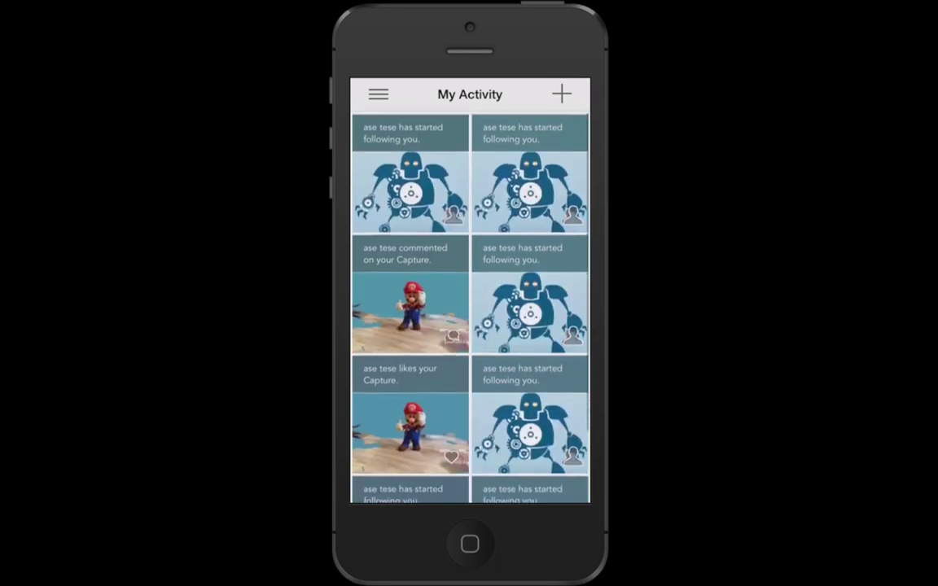
scroll(470, 309, "down", 3)
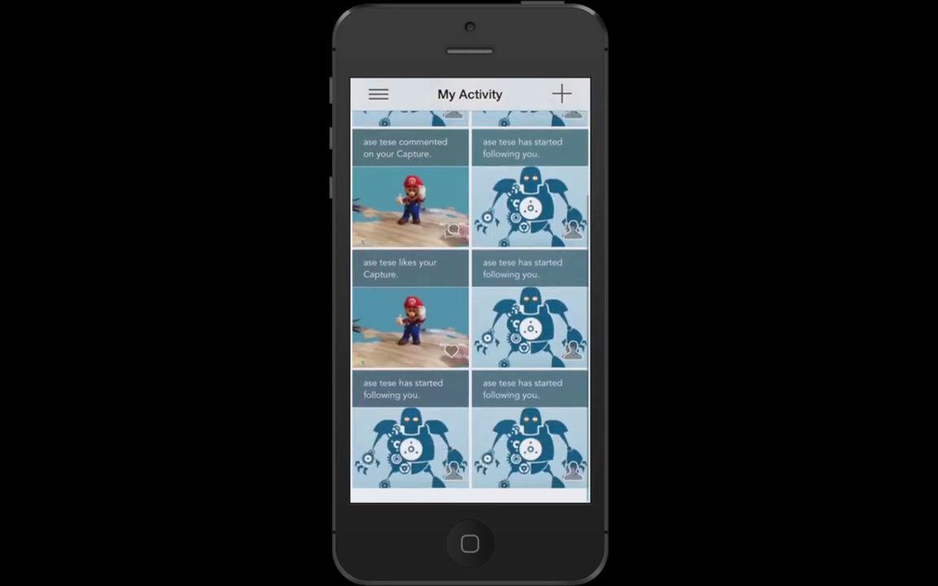
scroll(470, 310, "up", 3)
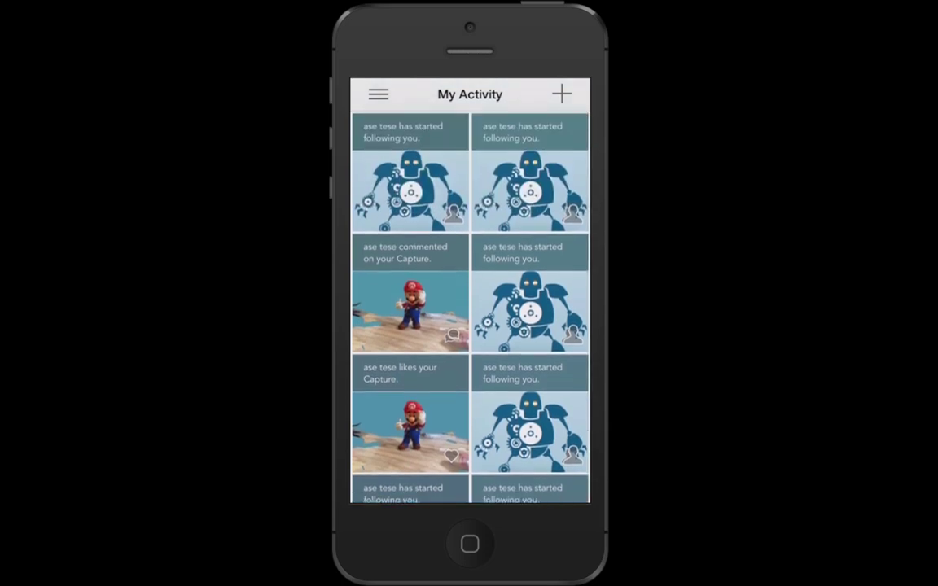
left_click(410, 297)
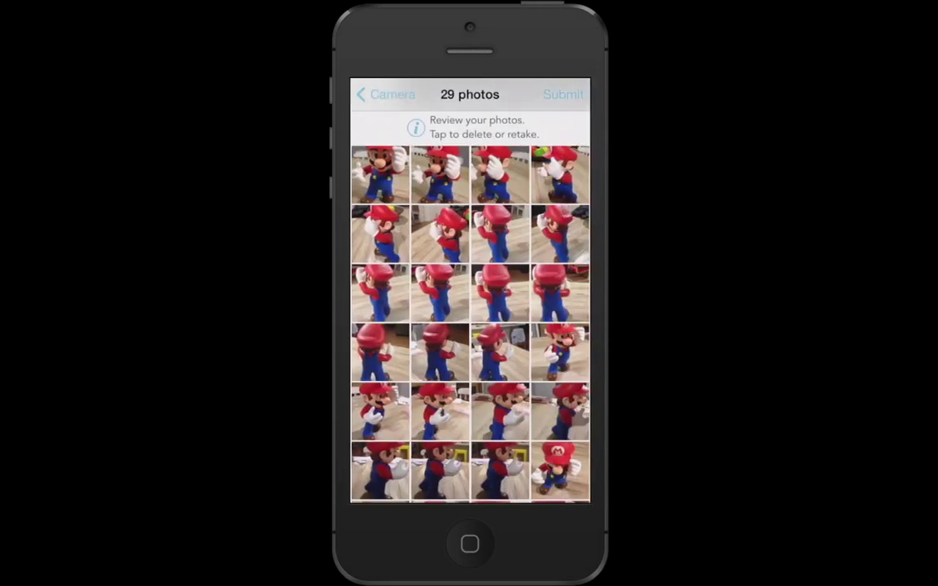
- Scroll through the 29-photo Mario review grid
scroll(469, 324, "down", 3)
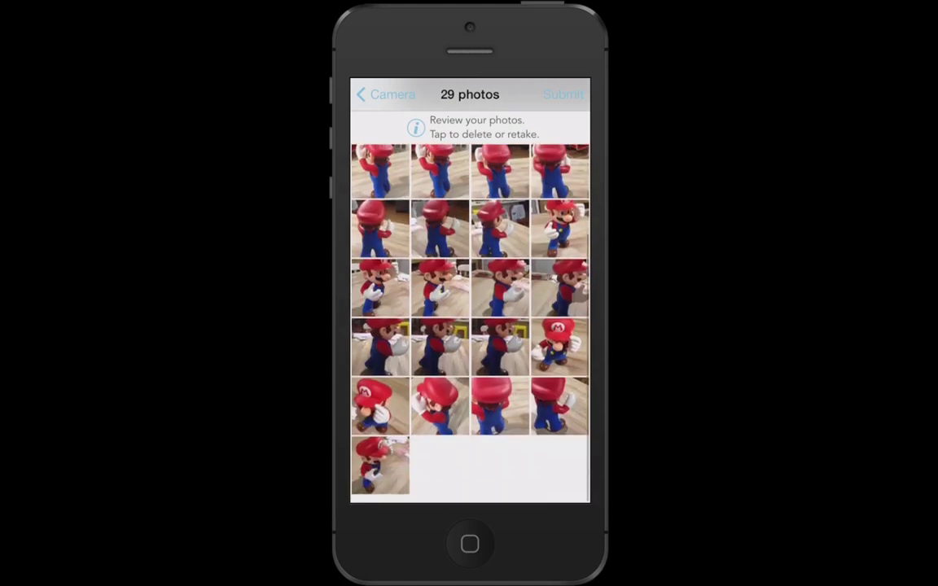
scroll(470, 323, "up", 3)
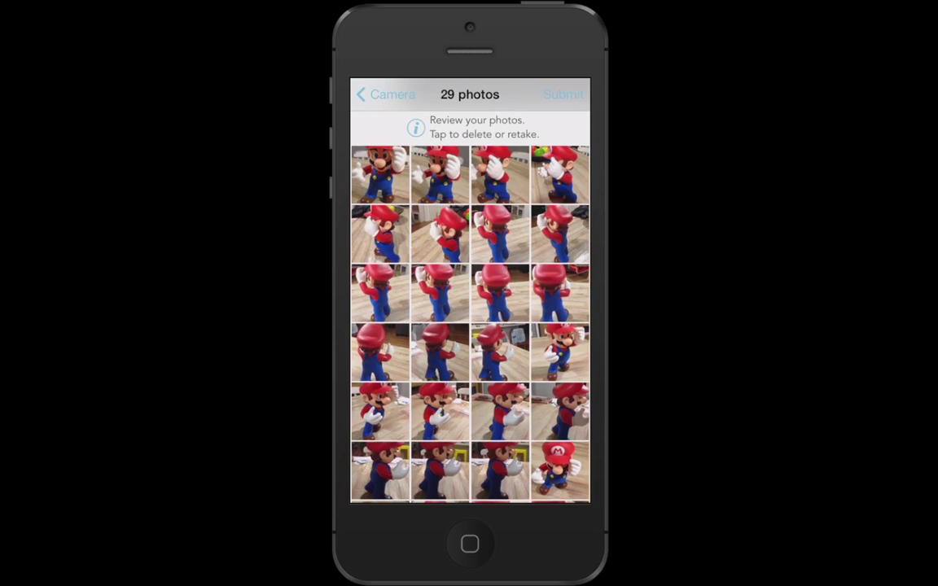
scroll(470, 323, "down", 2)
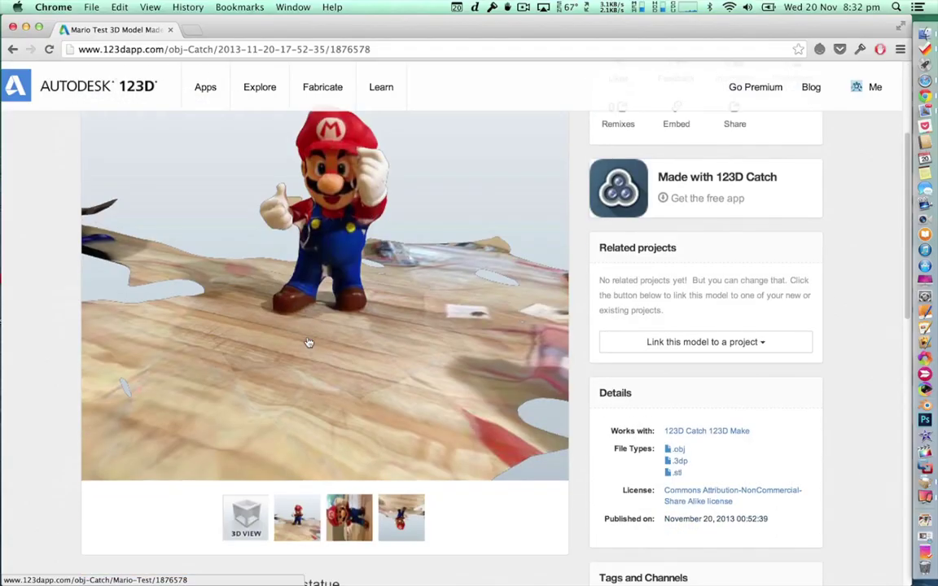
- Load the Mario Test scan into the model page's interactive 3D viewer
scroll(308, 341, "down", 3)
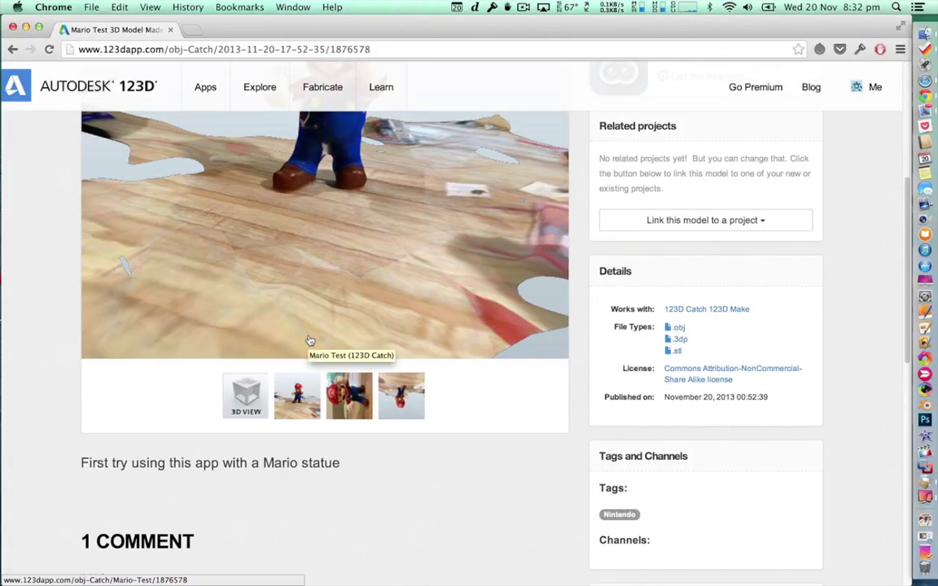
scroll(308, 341, "up", 5)
scroll(425, 348, "down", 4)
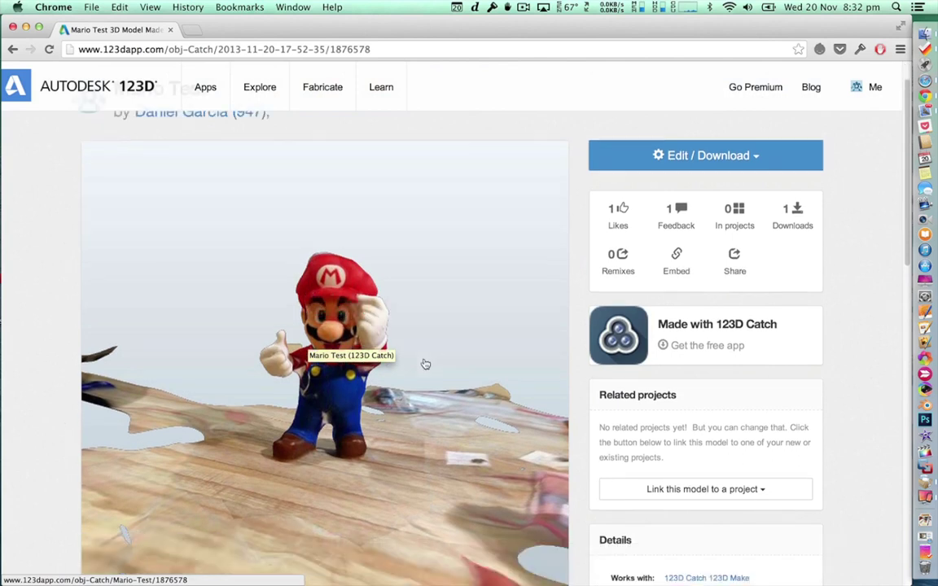
scroll(397, 328, "up", 1)
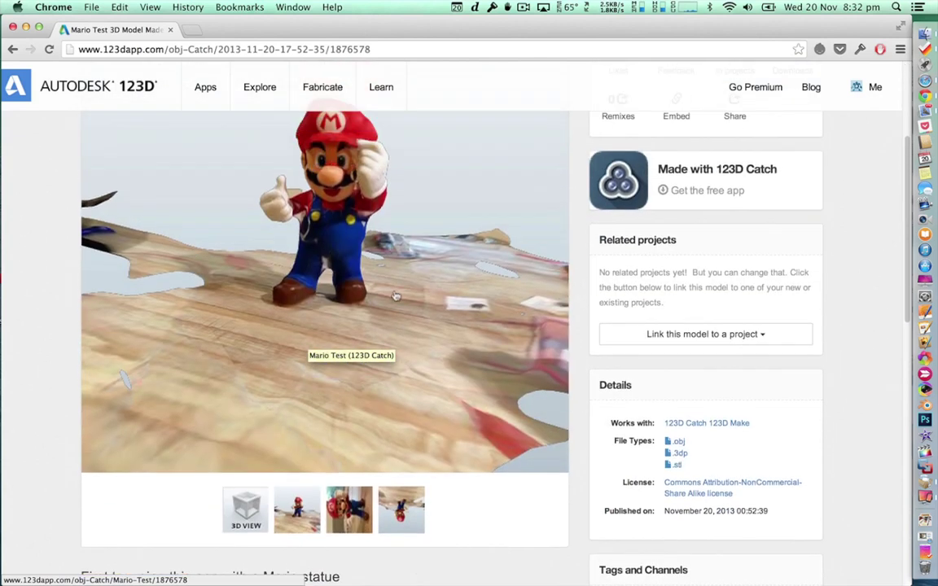
scroll(352, 324, "up", 2)
scroll(352, 324, "up", 1)
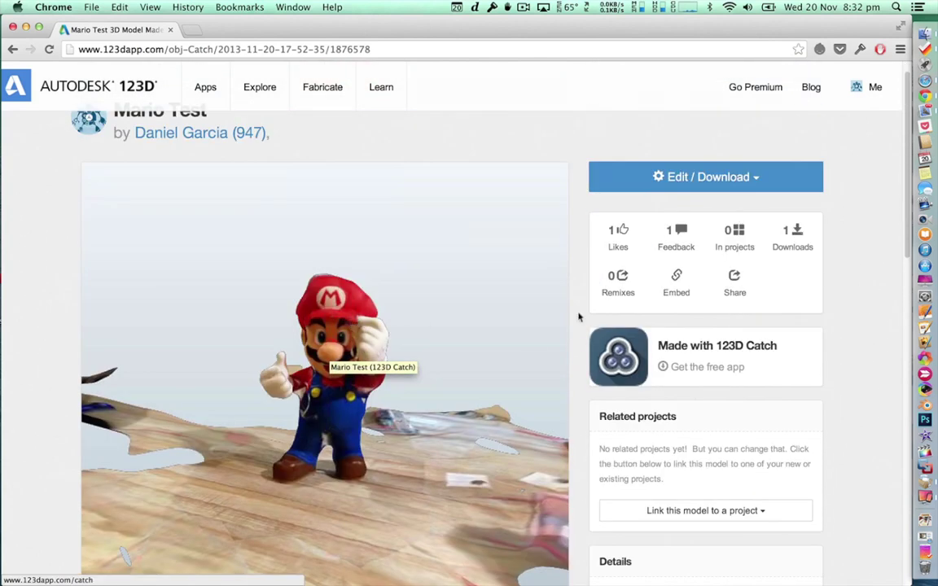
scroll(432, 277, "down", 2)
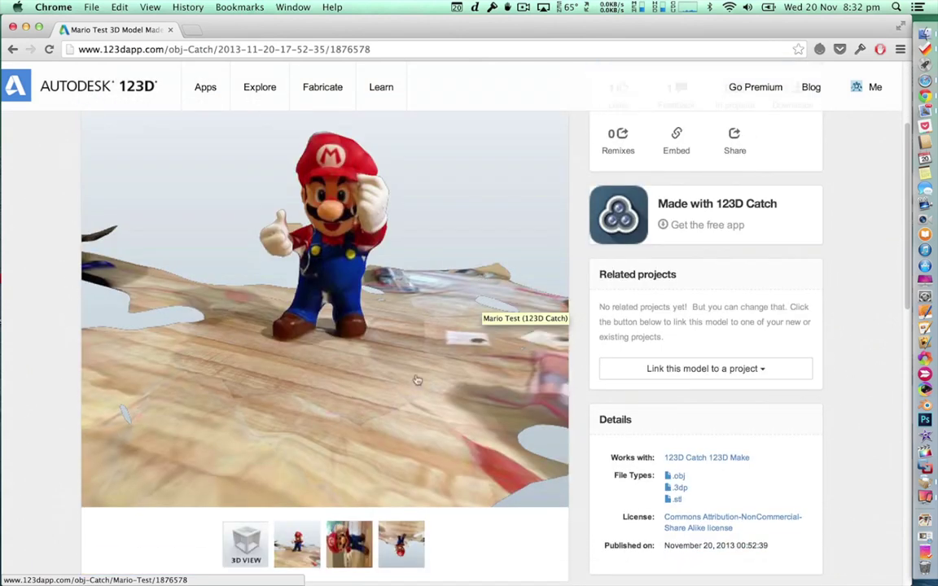
left_click(250, 551)
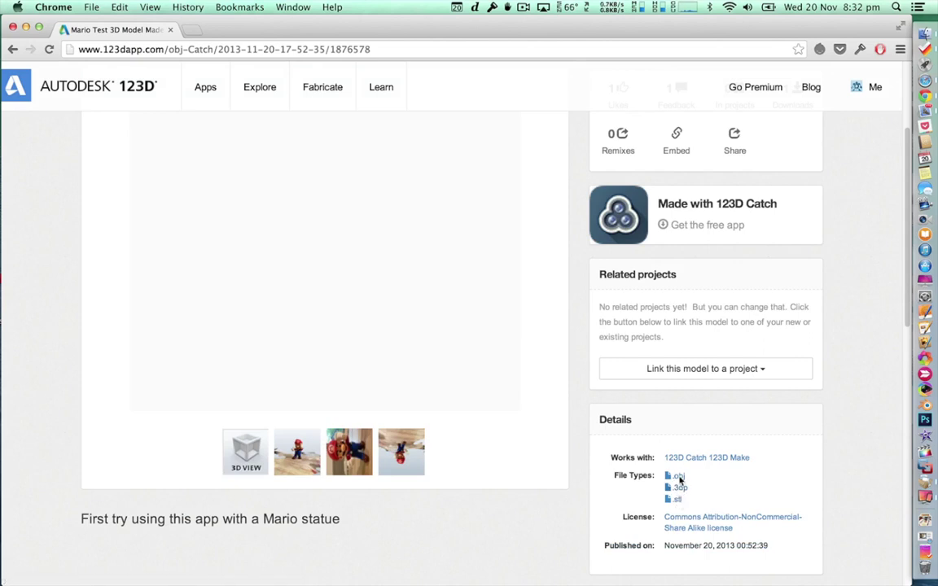
scroll(582, 432, "up", 4)
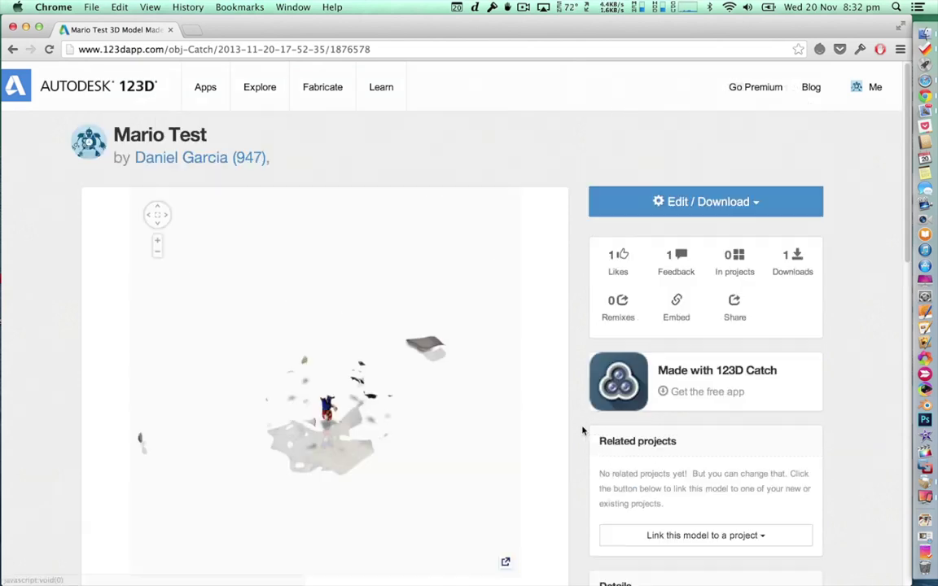
scroll(583, 430, "down", 2)
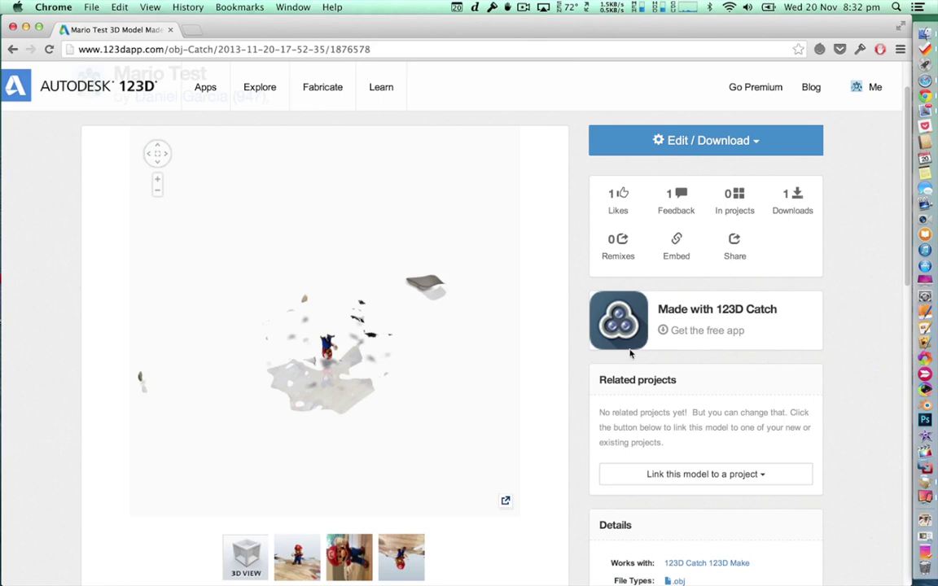
- Bring up the sharing options, then orbit and zoom the Mario scan from side, below and front
left_click(734, 243)
left_click_drag(340, 312, 364, 356)
left_click_drag(336, 294, 346, 285)
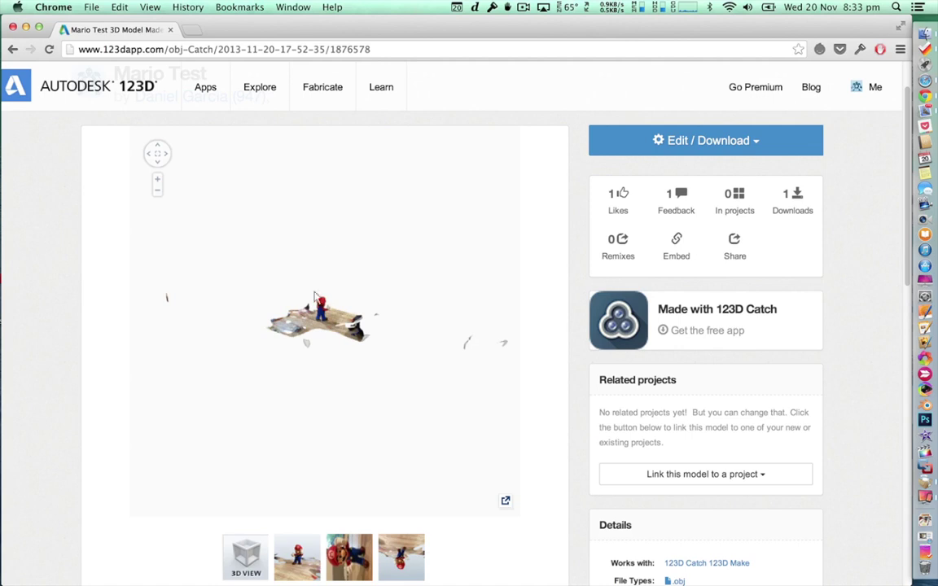
scroll(312, 312, "up", 8)
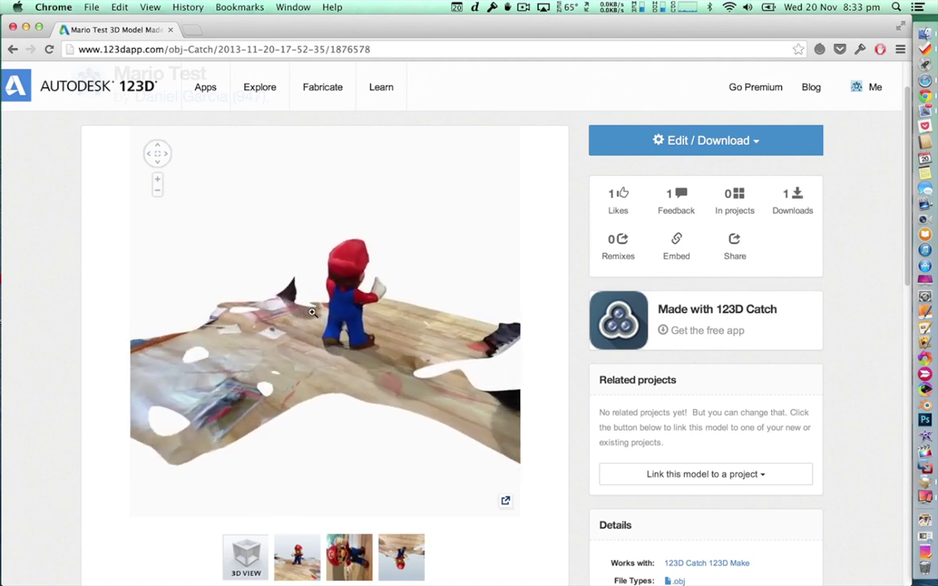
left_click_drag(312, 312, 461, 318)
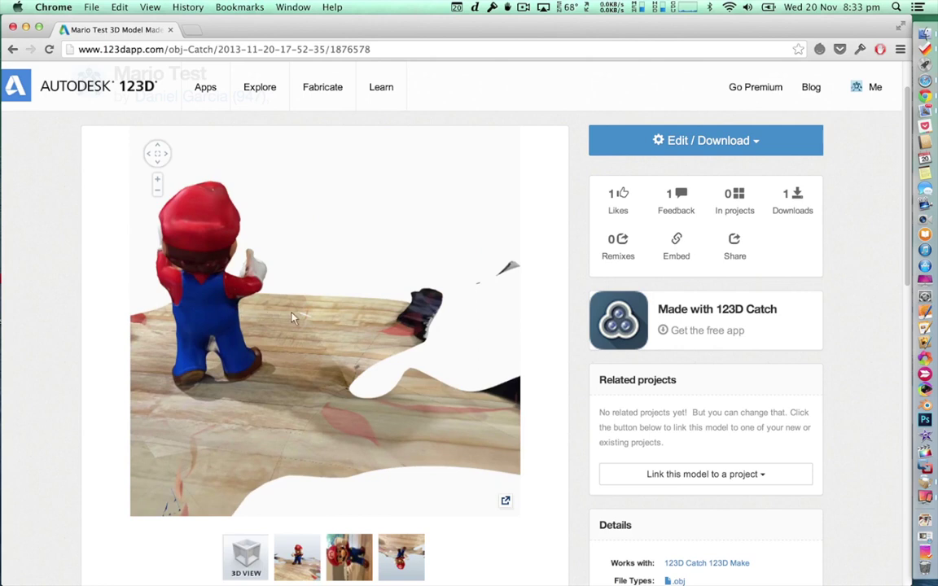
scroll(324, 322, "up", 5)
scroll(322, 320, "down", 6)
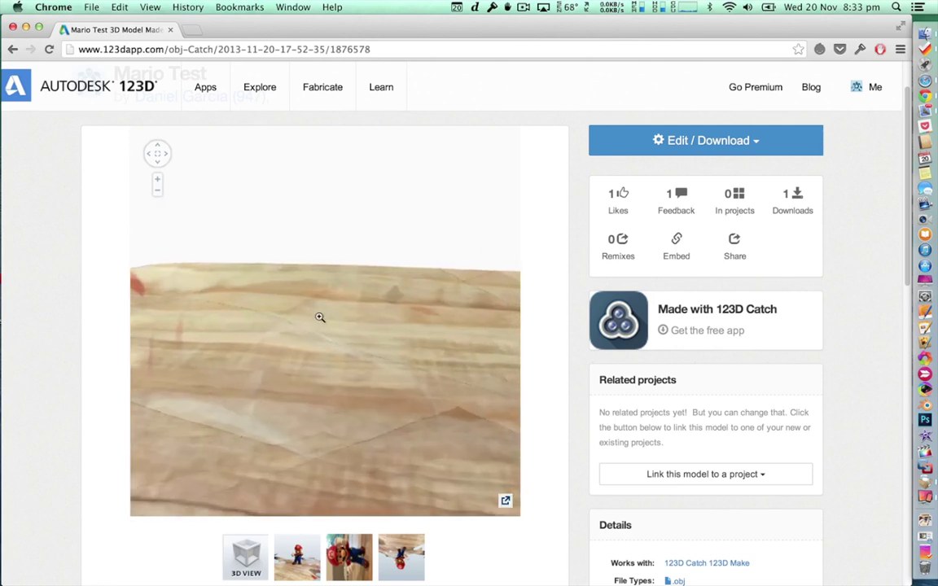
left_click_drag(319, 316, 316, 392)
scroll(392, 273, "up", 5)
mouse_move(307, 327)
left_mouse_down()
mouse_move(373, 329)
mouse_move(199, 320)
mouse_move(356, 319)
mouse_move(193, 318)
mouse_move(307, 320)
left_mouse_up()
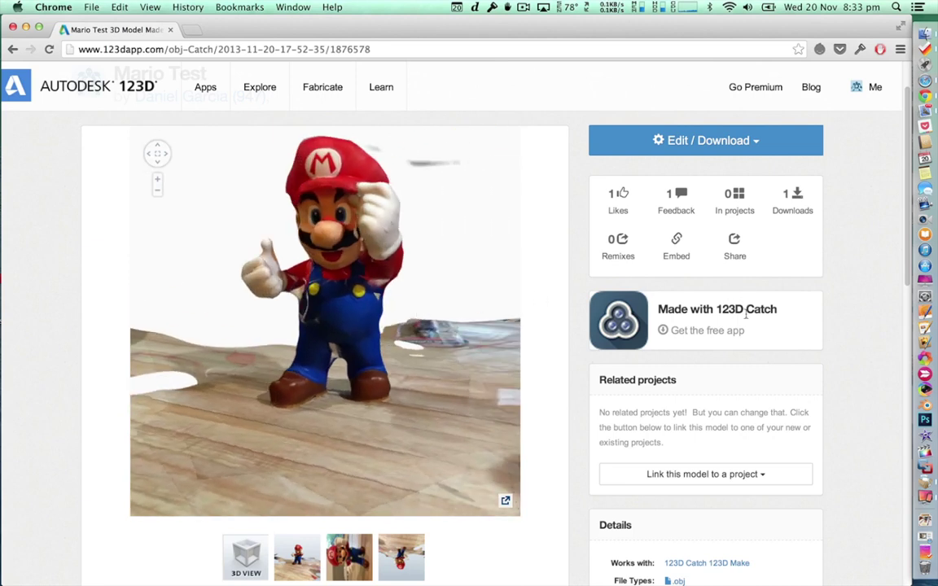
scroll(680, 454, "down", 3)
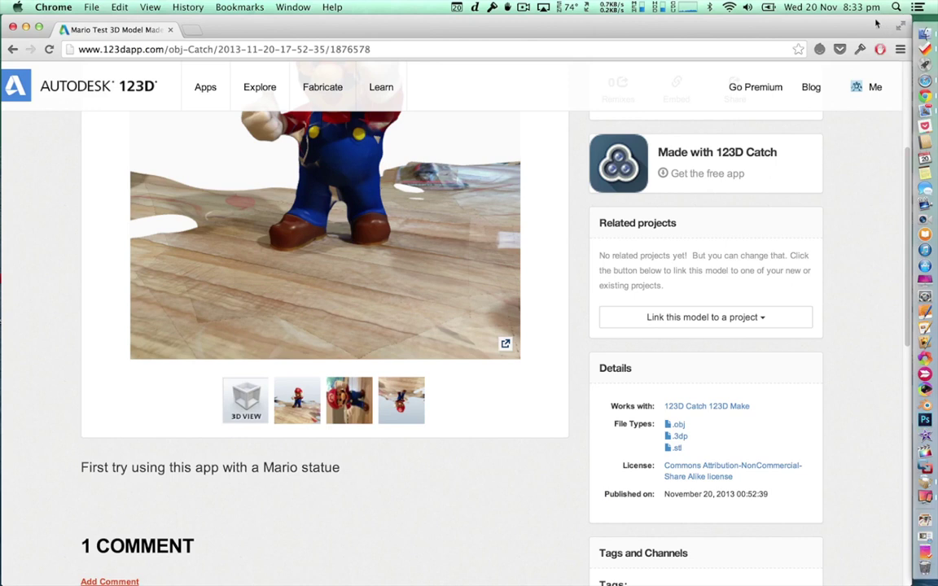
- Launch Blender from the Blender folder in Launchpad
key("F4")
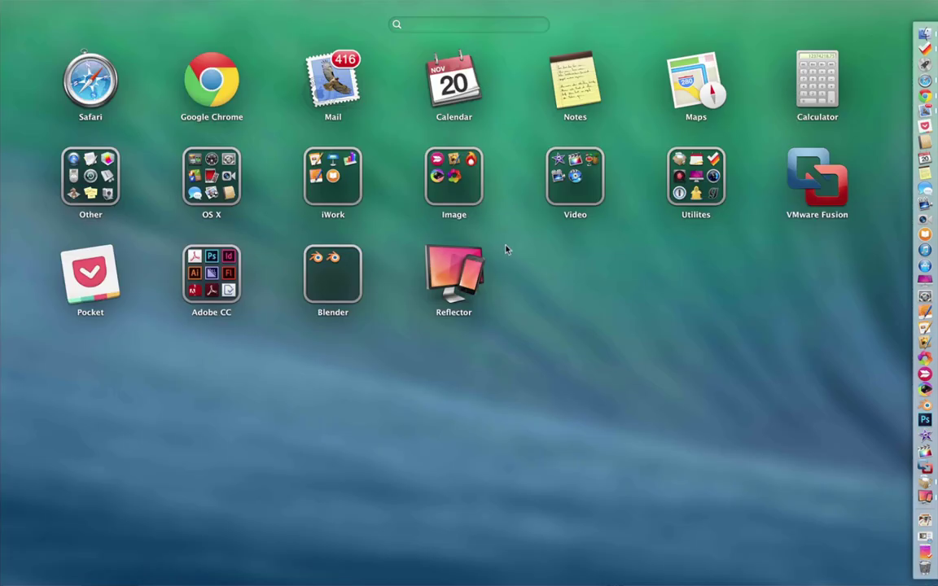
left_click(318, 281)
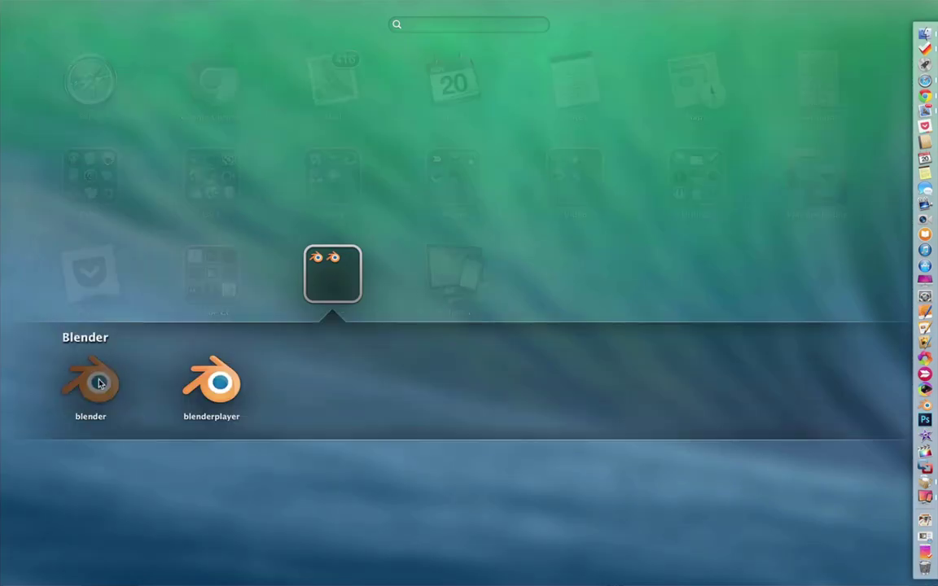
left_click(97, 383)
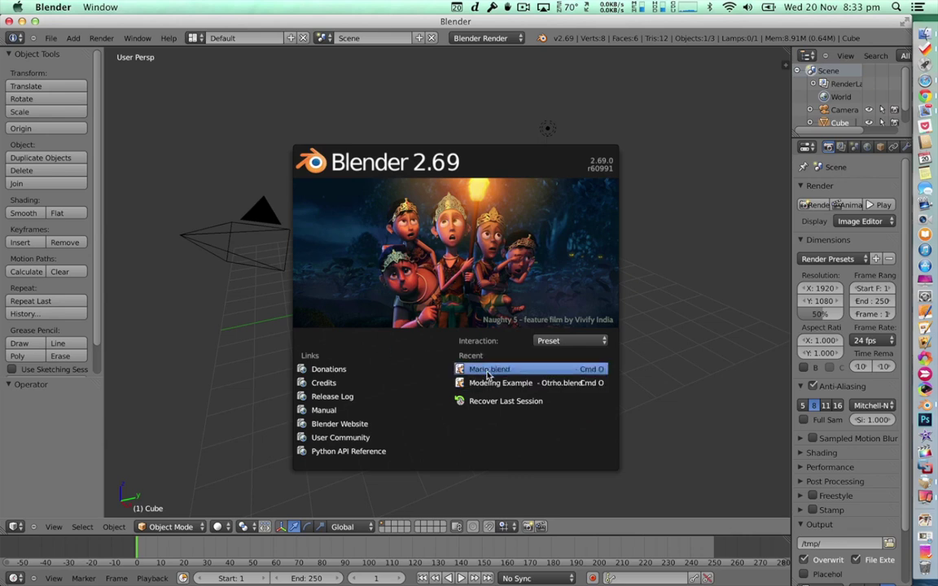
- Open Mario.blend from the splash screen's Recent list
left_click(490, 370)
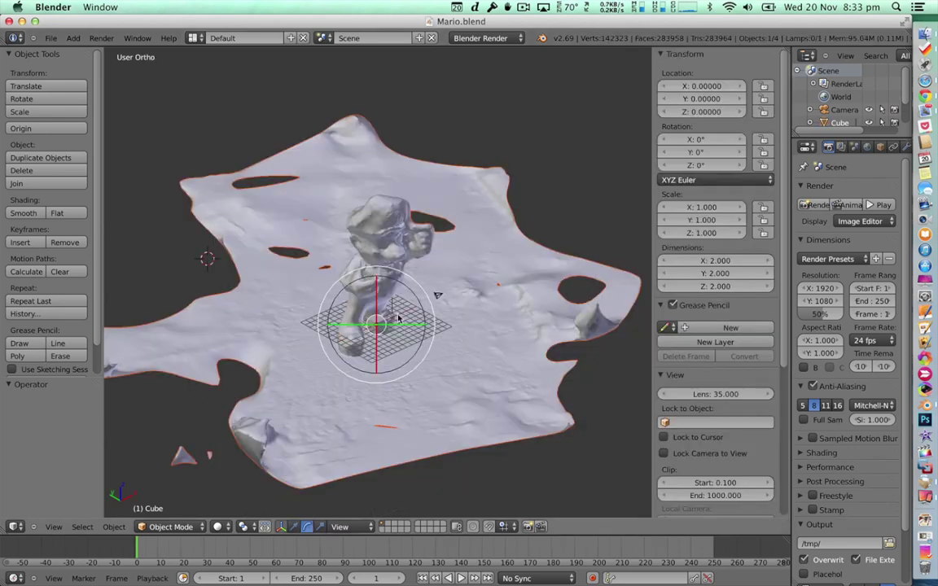
scroll(398, 319, "up", 5)
scroll(398, 318, "down", 5)
- Orbit and zoom the viewport to inspect the Mario mesh from lower and higher angles
middle_click_drag(398, 318, 352, 292)
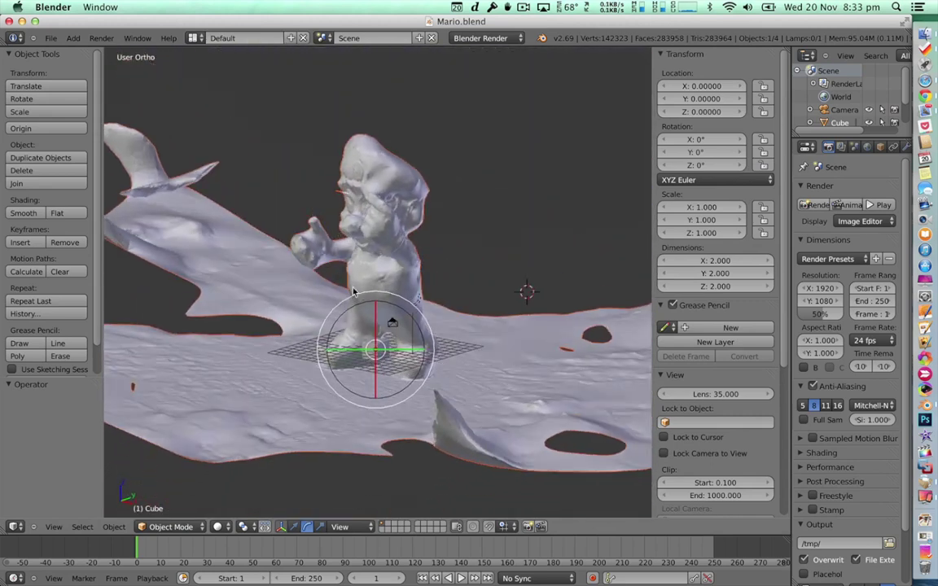
scroll(352, 292, "up", 6)
scroll(353, 292, "down", 8)
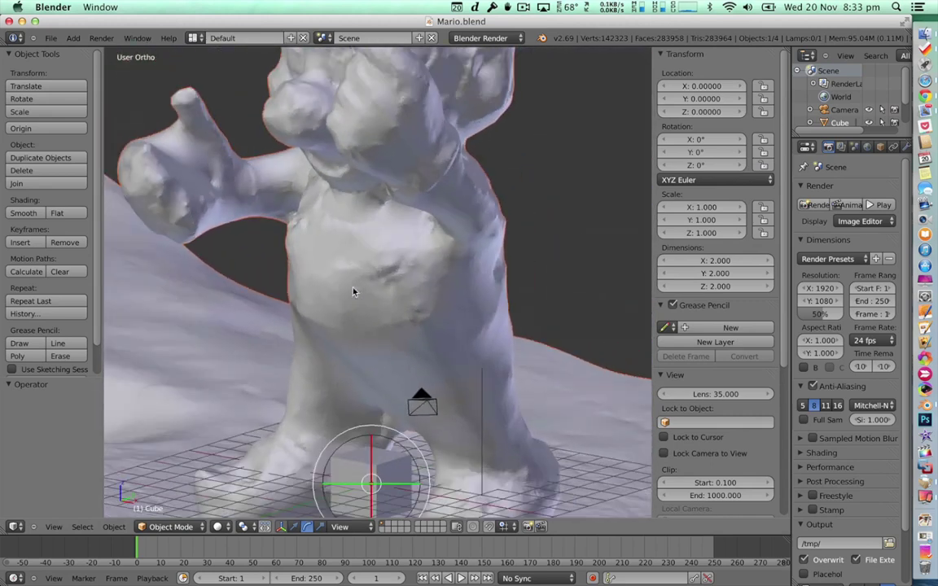
middle_click_drag(353, 292, 393, 302)
scroll(391, 180, "up", 4)
scroll(391, 174, "down", 3)
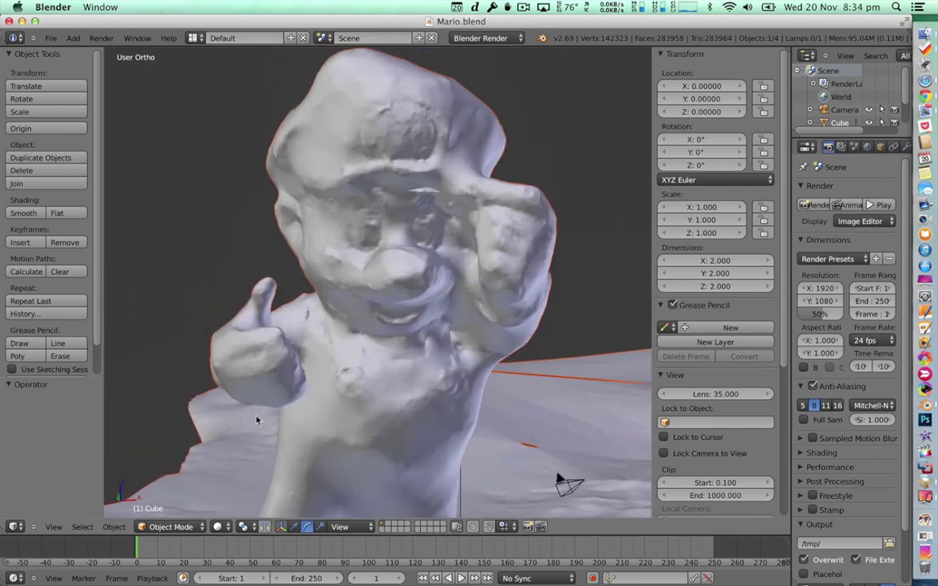
- Show the Mario mesh in wireframe shading and zoom in on it
left_click(239, 501)
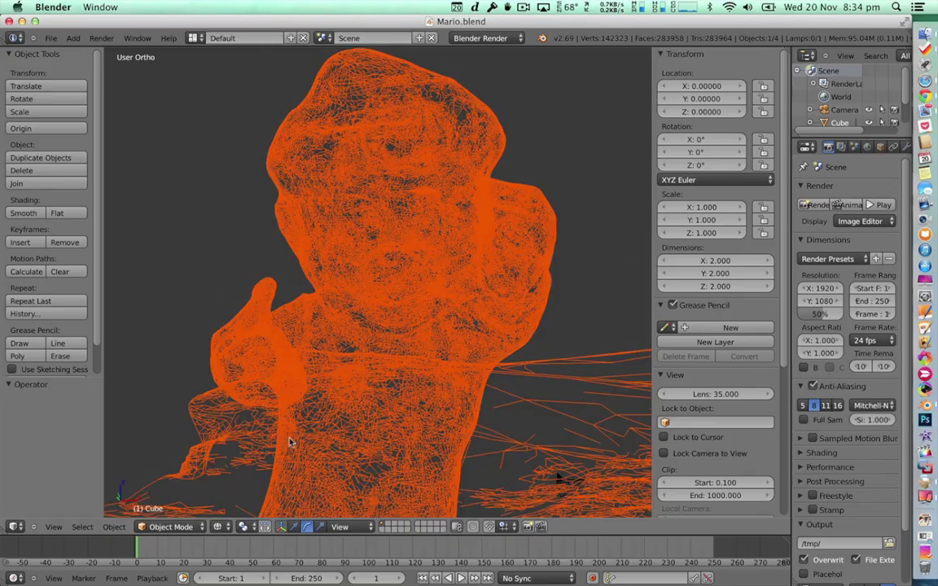
scroll(352, 358, "up", 8)
scroll(376, 273, "down", 10)
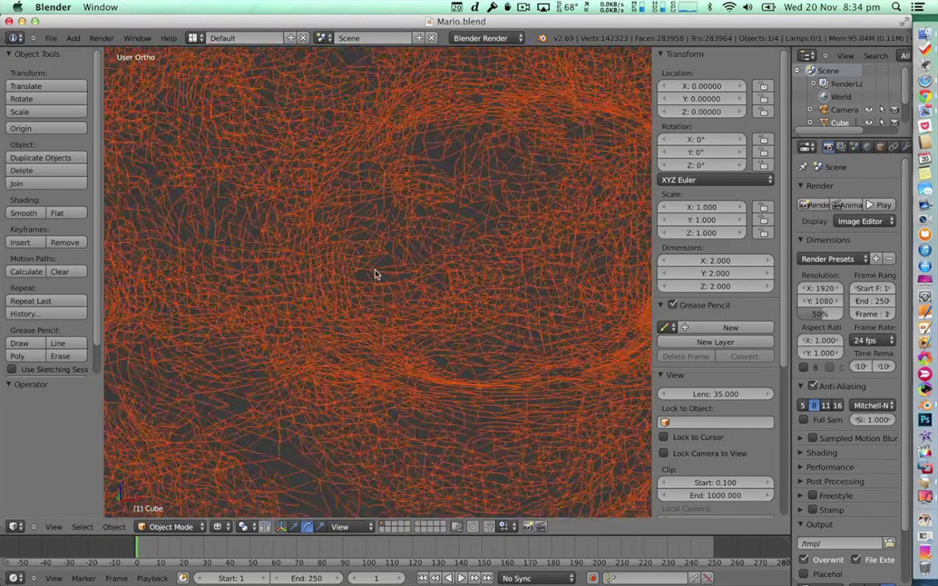
scroll(376, 274, "up", 10)
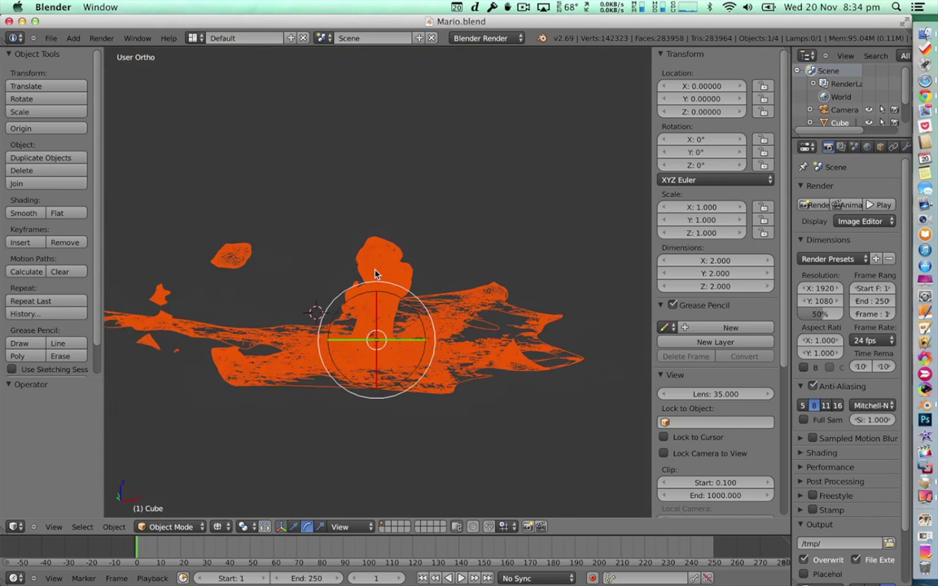
- Switch the viewport to Solid shading, orbit to Mario's side, then leave Blender
left_click(216, 527)
left_click(234, 485)
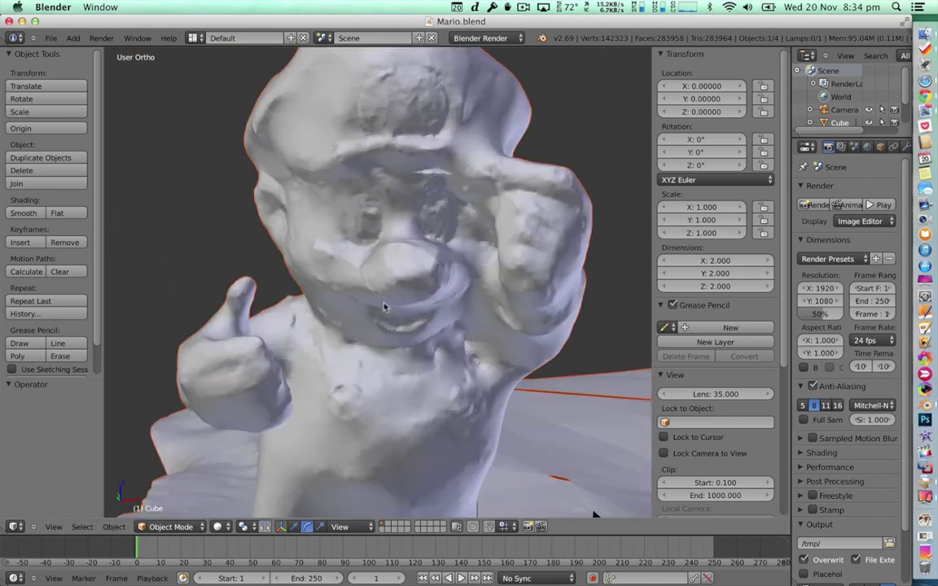
middle_click_drag(476, 283, 393, 286)
key("super+Tab")
key("super+Tab")
key("super+Tab")
- Bring Chrome with the Mario Test page back to the front
key("super+shift+Tab")
key("super+shift+Tab")
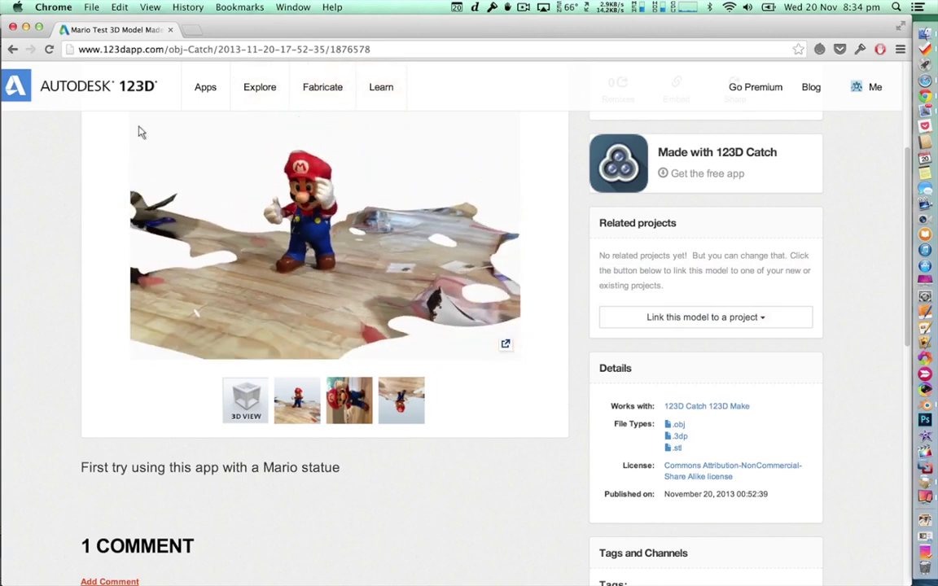
mouse_move(257, 90)
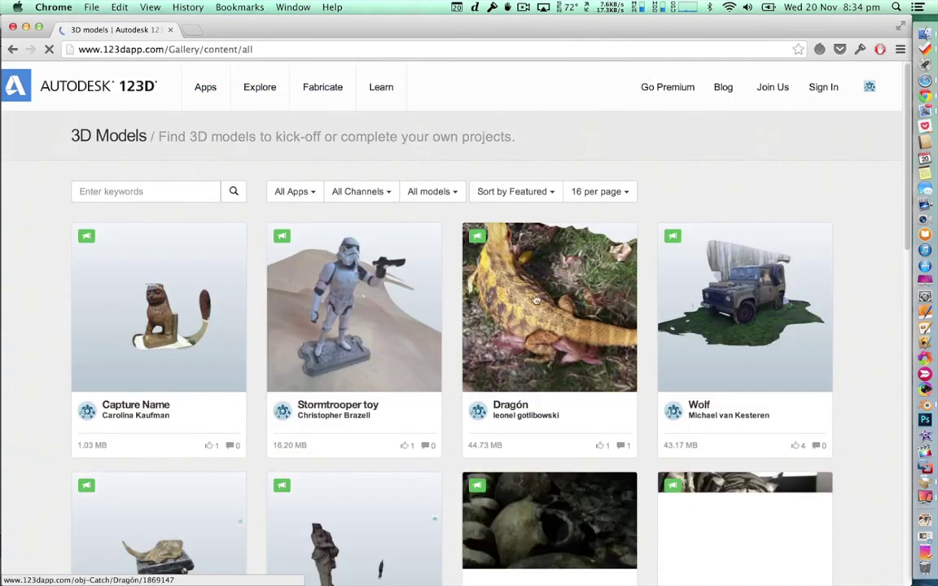
- Browse the 3D models gallery and open the scanned boy model from page 2
scroll(366, 302, "down", 5)
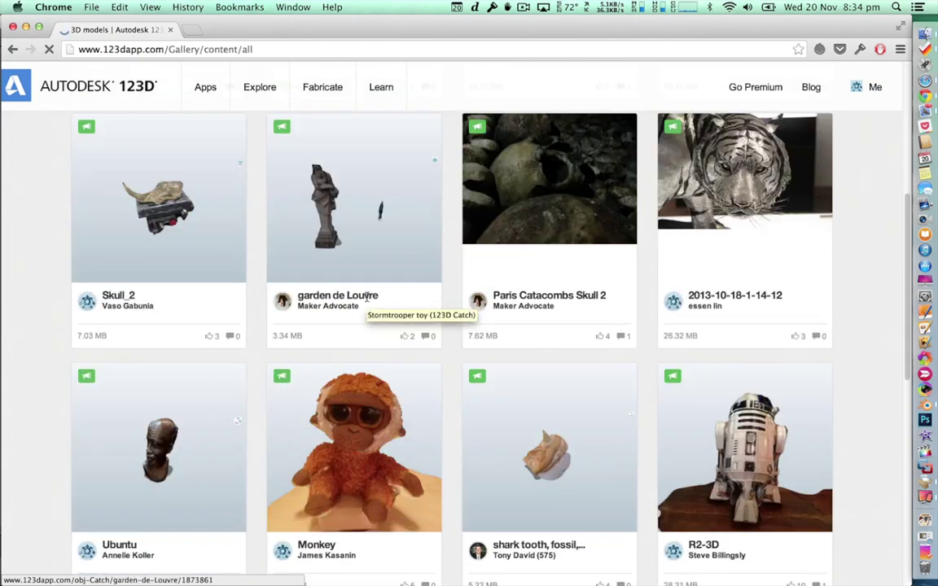
scroll(366, 303, "down", 4)
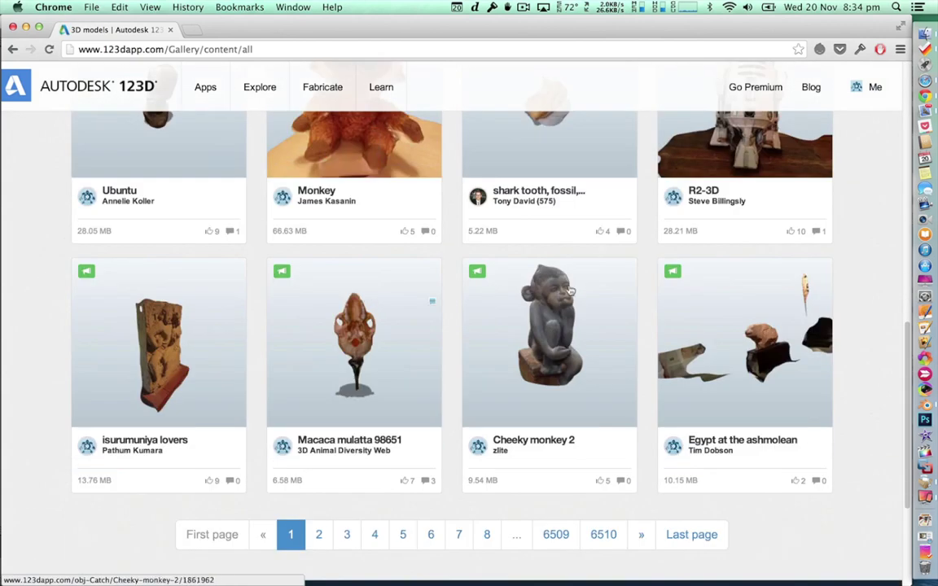
scroll(537, 338, "up", 4)
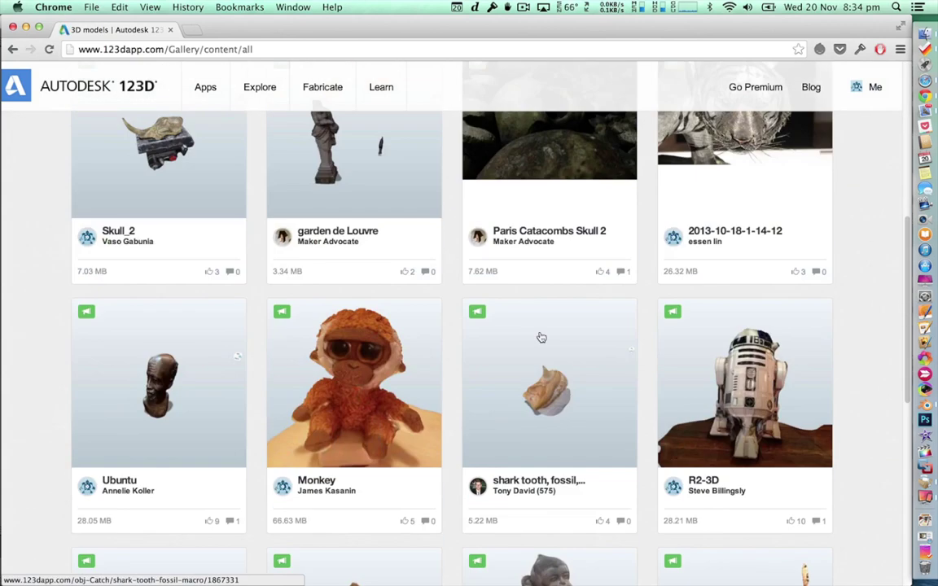
scroll(542, 338, "up", 6)
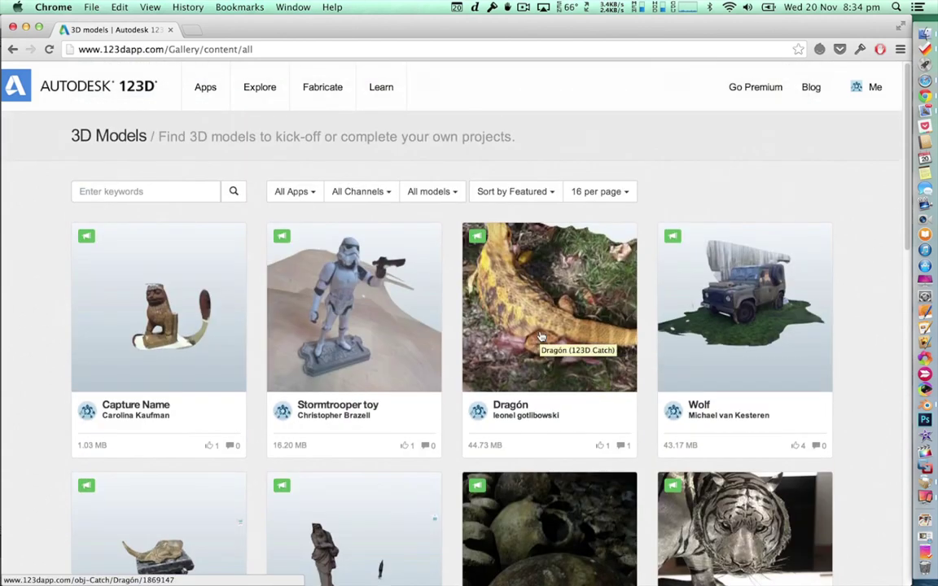
scroll(542, 337, "down", 6)
scroll(759, 389, "down", 10)
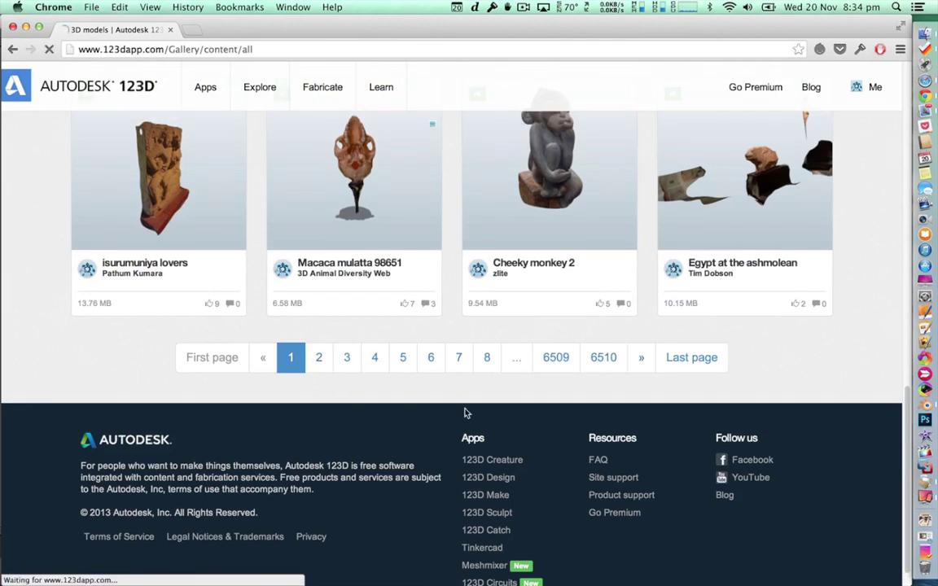
scroll(465, 413, "up", 4)
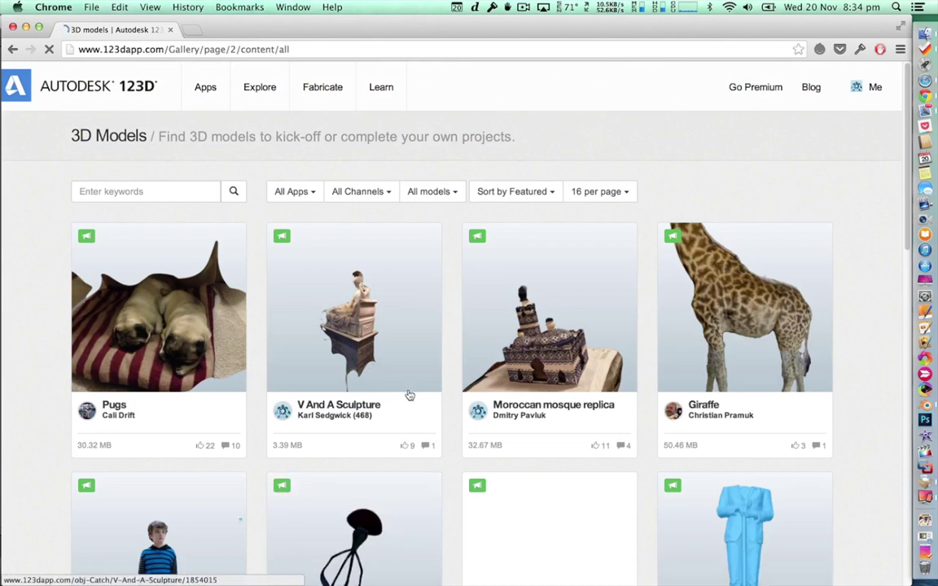
scroll(411, 395, "down", 3)
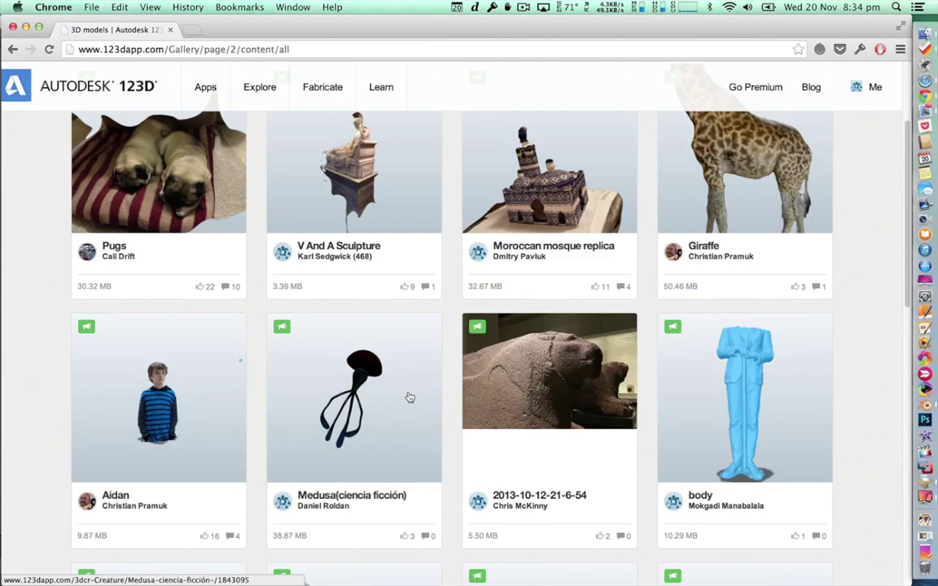
scroll(411, 397, "down", 1)
left_click(178, 372)
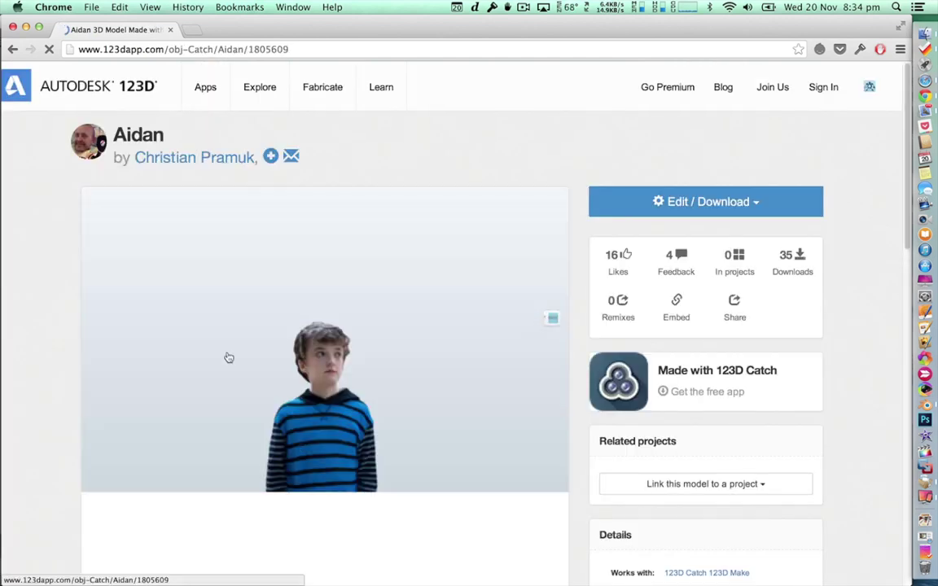
- Scroll down the boy model page and back up to its 3D view
scroll(229, 359, "down", 1)
scroll(305, 325, "down", 3)
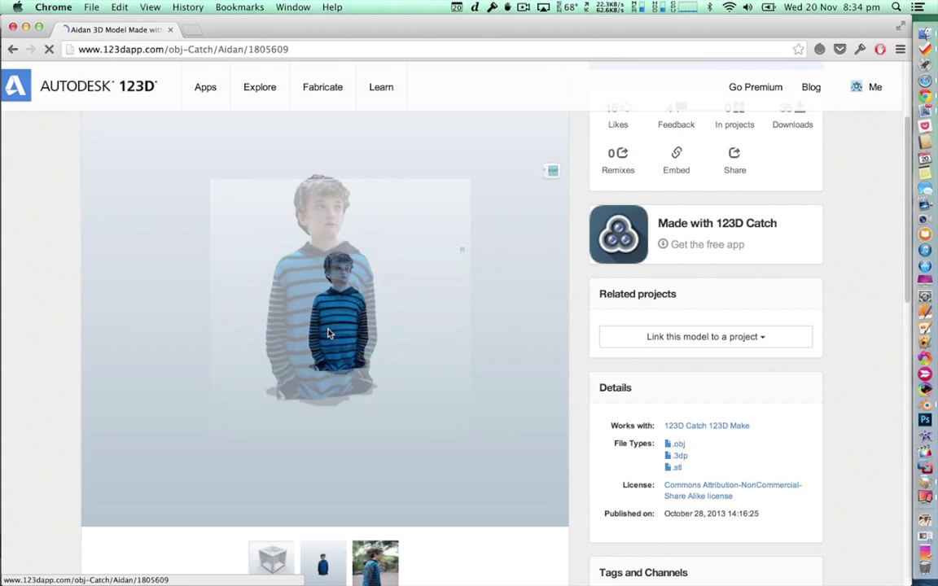
scroll(309, 381, "down", 3)
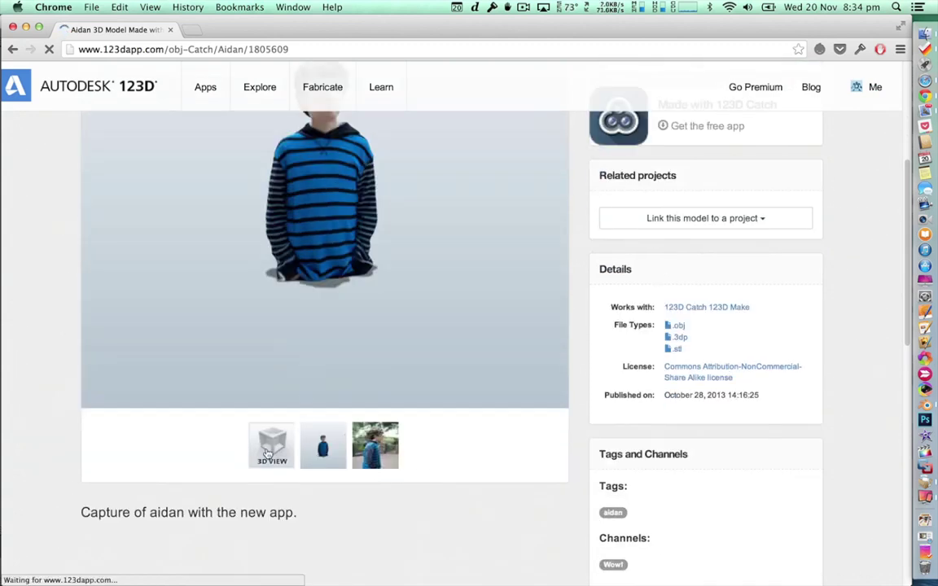
scroll(267, 454, "down", 2)
scroll(288, 441, "up", 4)
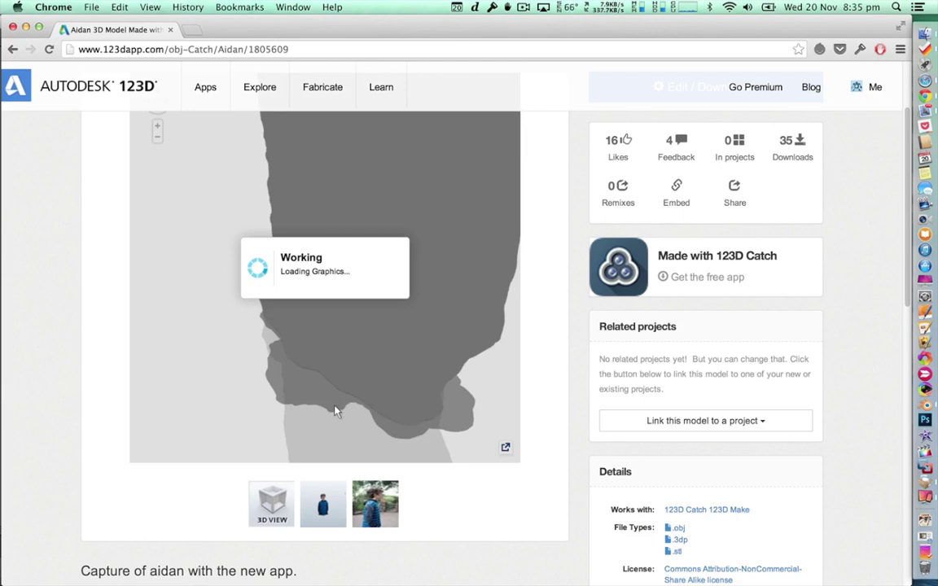
- Orbit, pan and zoom the boy scan from sweater to face and around to its back
left_click_drag(344, 378, 349, 283)
scroll(348, 283, "up", 6)
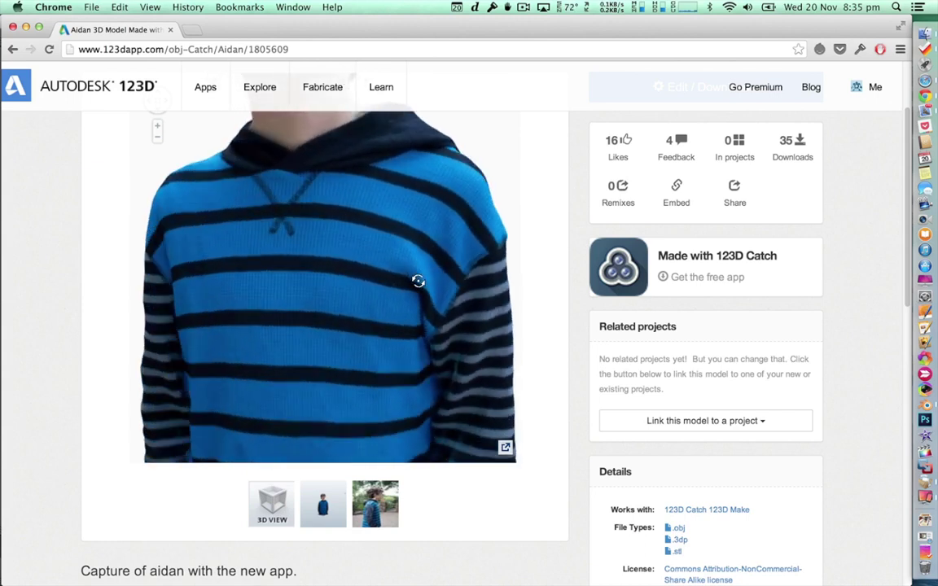
left_click_drag(331, 195, 308, 274)
left_click_drag(407, 330, 389, 323)
scroll(389, 323, "up", 5)
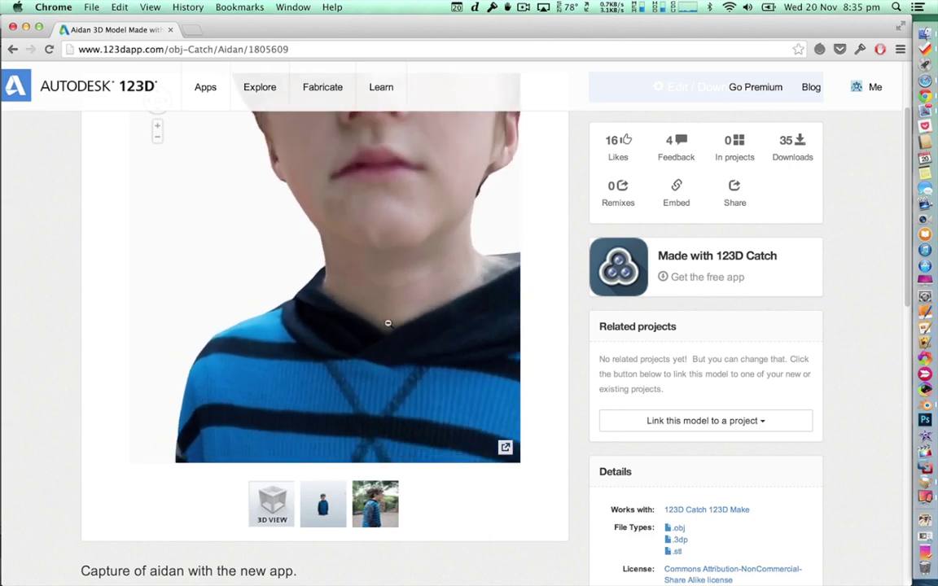